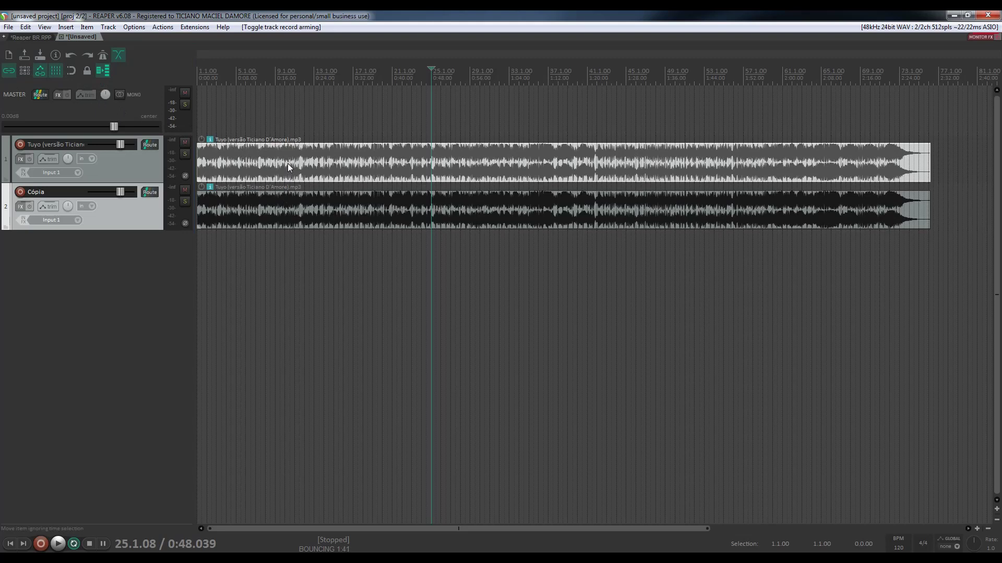
# Step: Move track 1's audio item about 5 seconds later and undo the move
pyautogui.moveTo(289, 166); pyautogui.dragTo(319, 162)
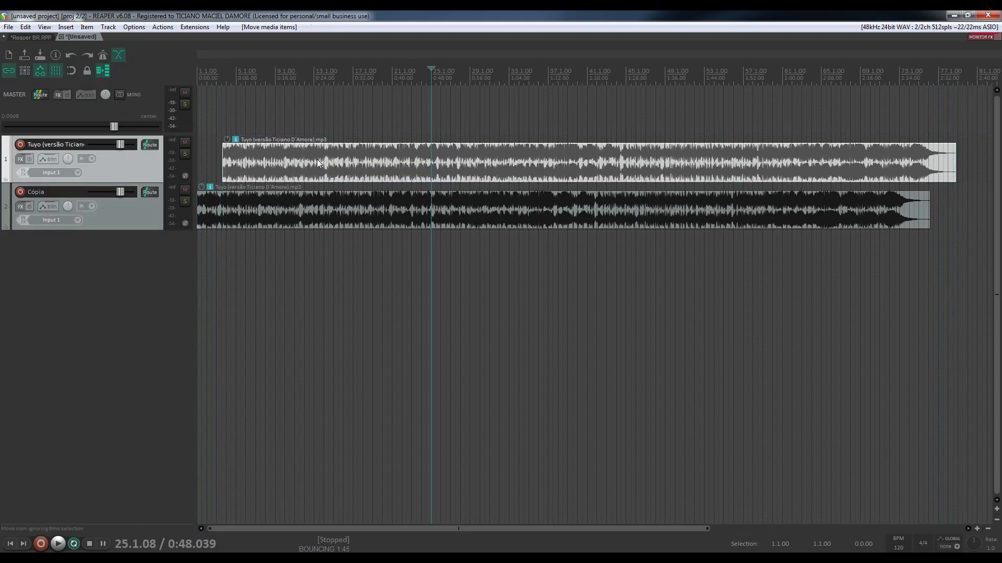
pyautogui.hotkey('ctrl', 'z')
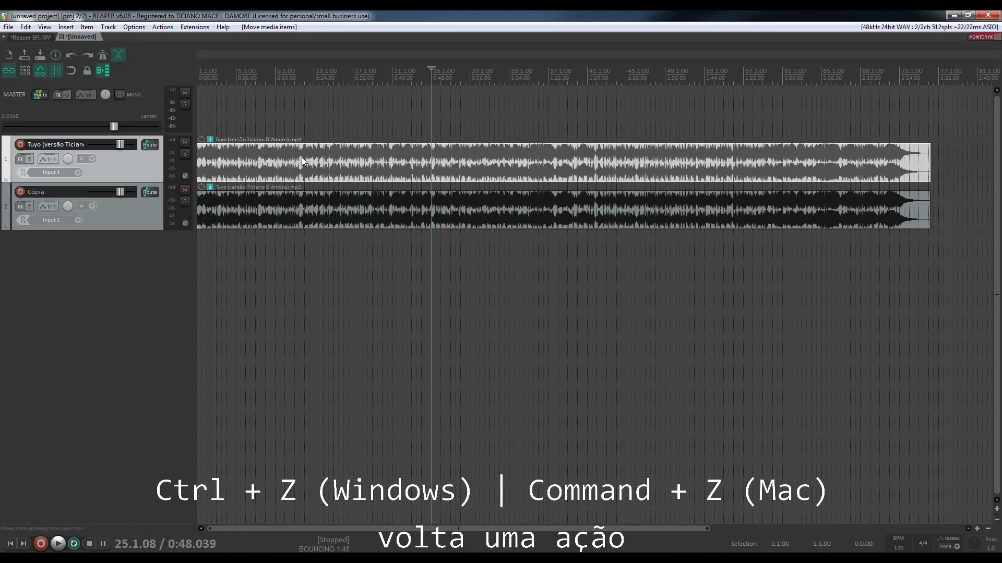
# Step: Split track 1's audio item at 0:21.505 and again at 0:35.949
pyautogui.click(302, 157)
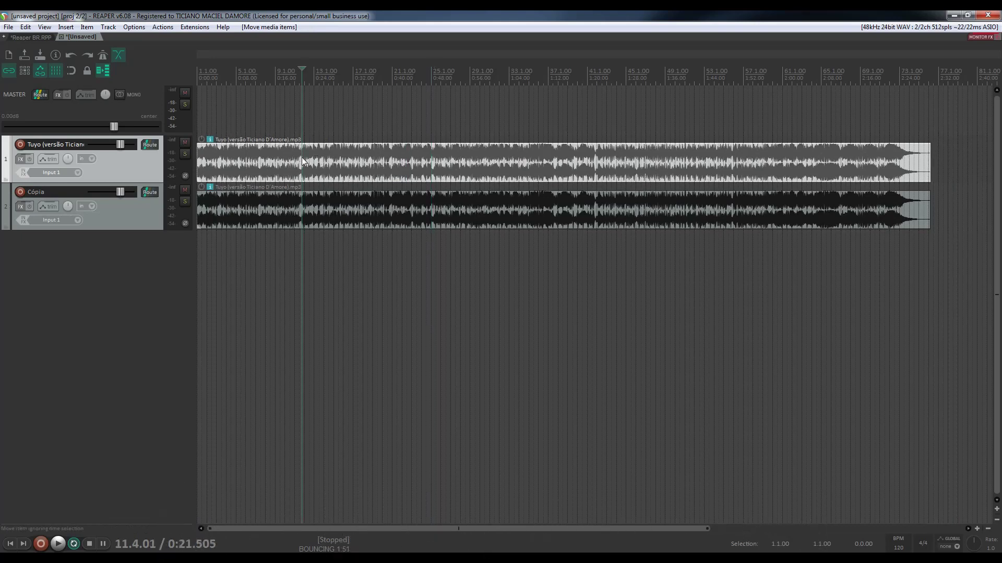
pyautogui.press('s')
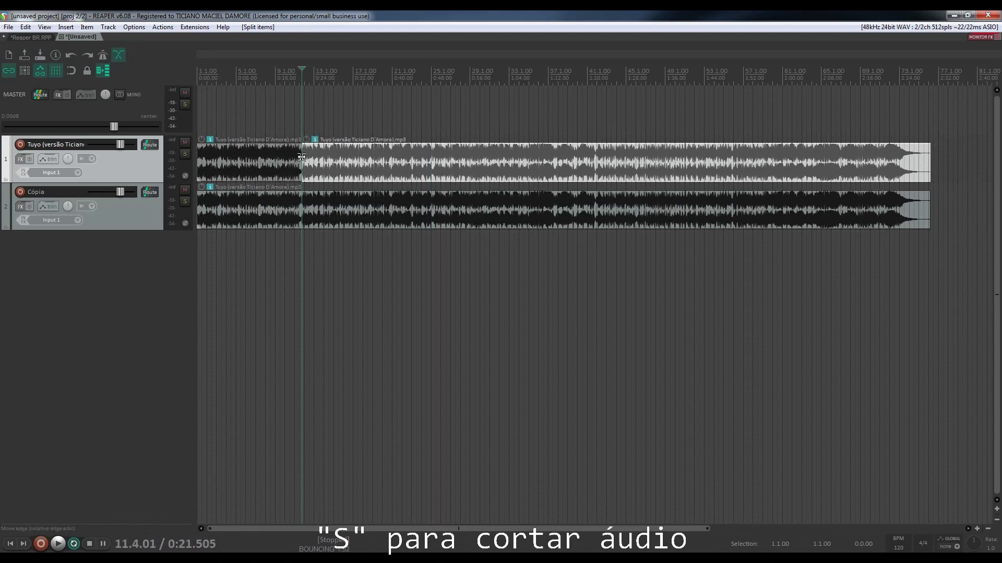
pyautogui.click(372, 164)
pyautogui.press('s')
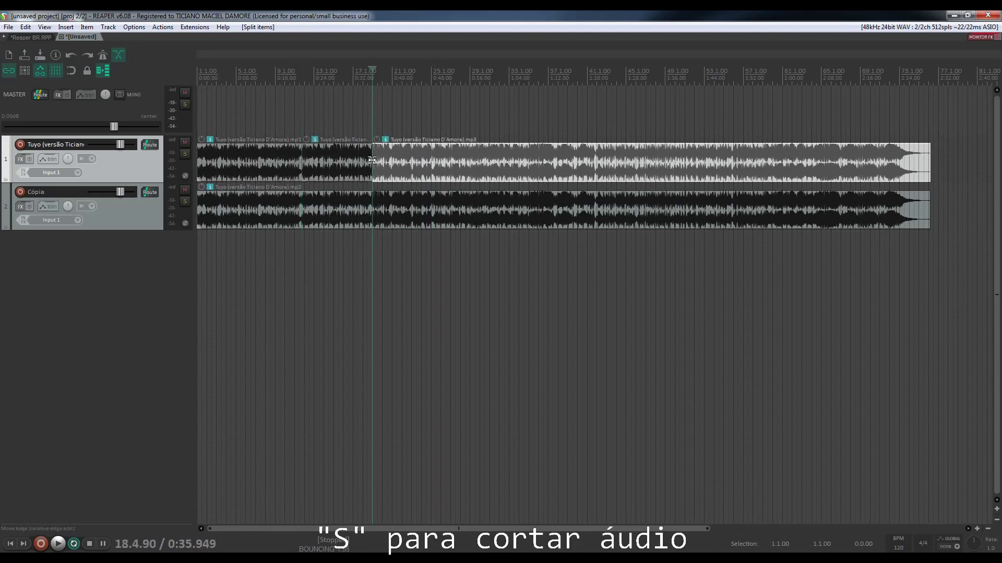
# Step: Delete the section between the two splits on track 1 and undo the deletion
pyautogui.click(337, 164)
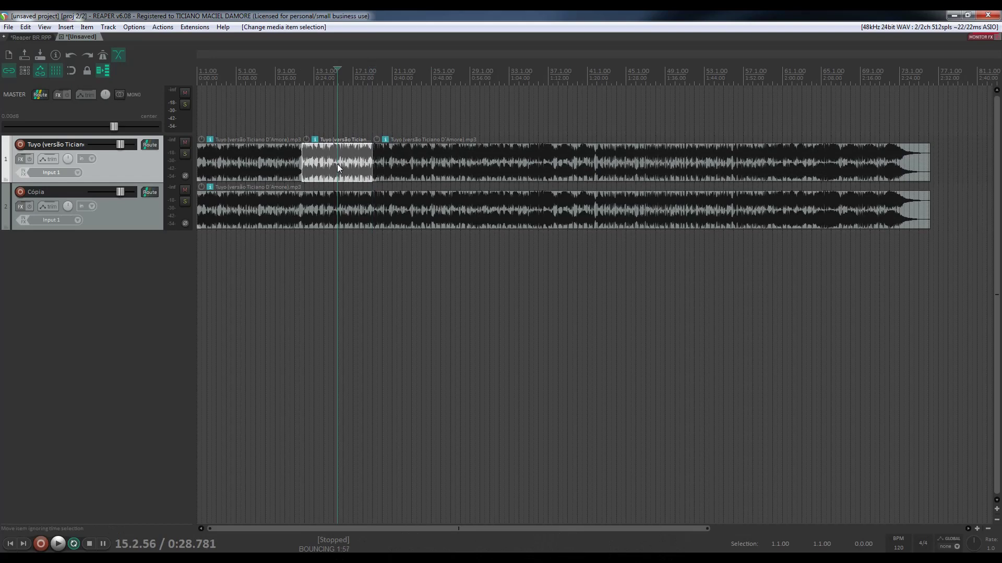
pyautogui.press('Delete')
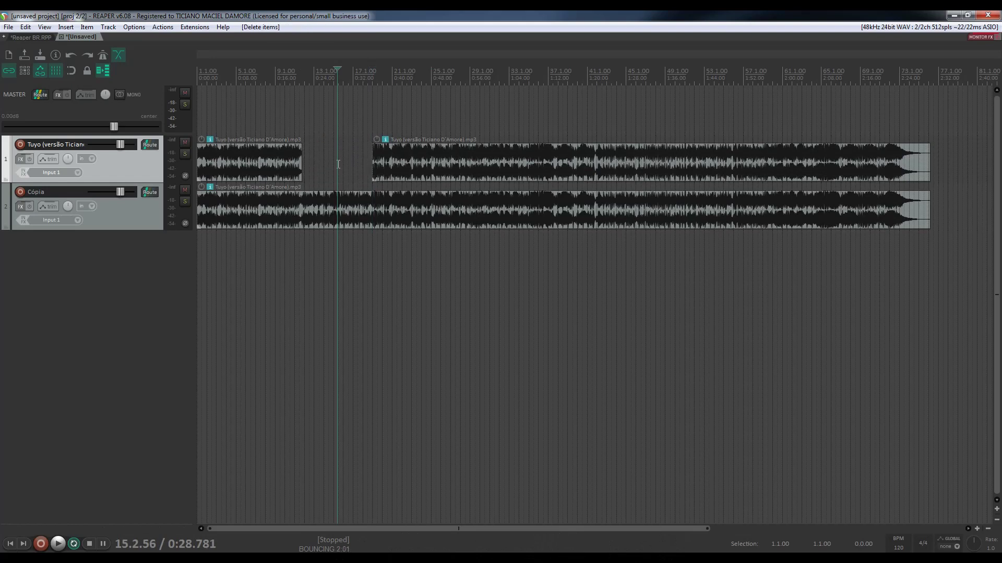
pyautogui.hotkey('ctrl', 'z')
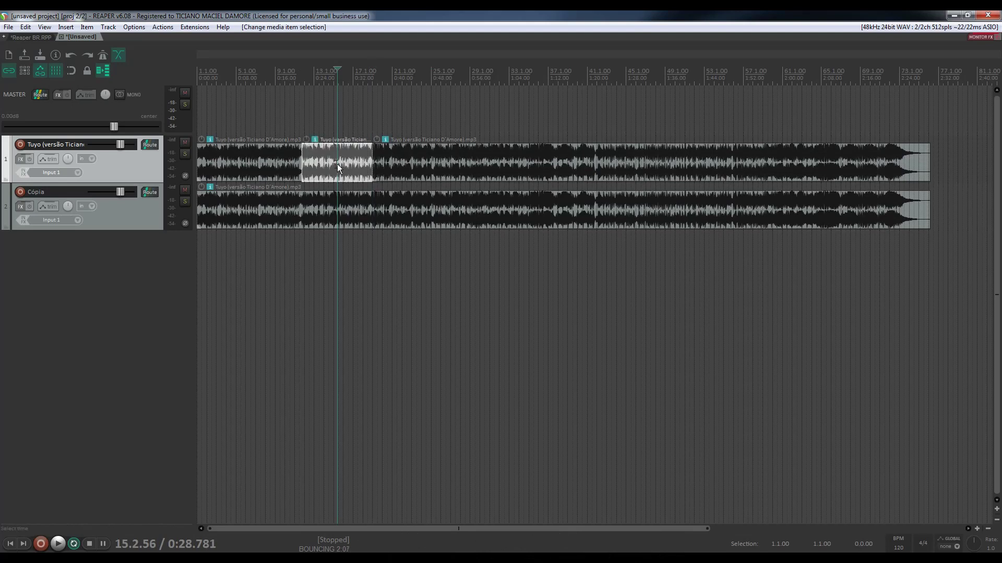
# Step: Paste a copy of track 1's middle section at about 1:22 and move the pasted piece to about 1:45
pyautogui.click(596, 161)
pyautogui.hotkey('ctrl', 'v')
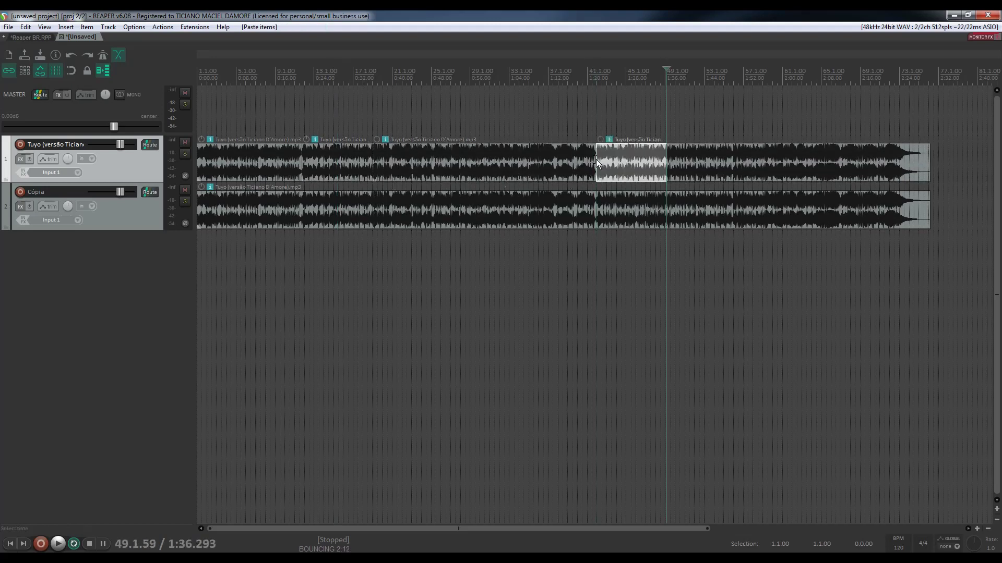
pyautogui.click(556, 161)
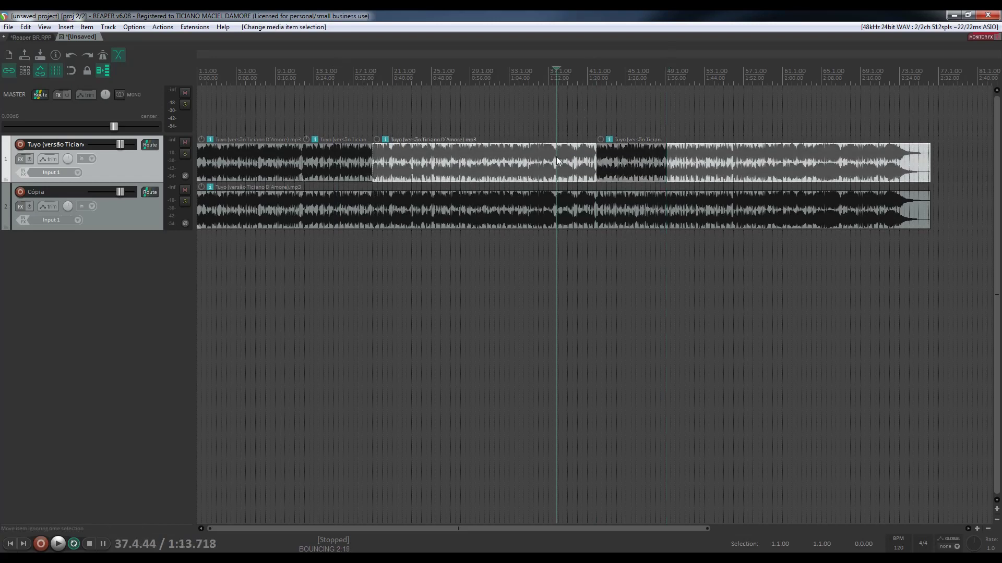
pyautogui.click(618, 168)
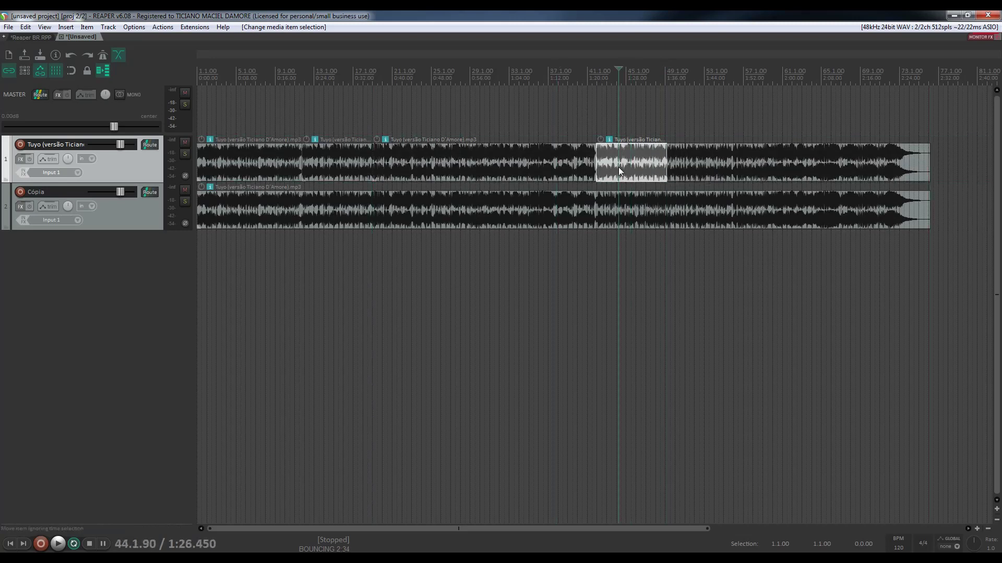
pyautogui.moveTo(631, 167); pyautogui.dragTo(744, 158)
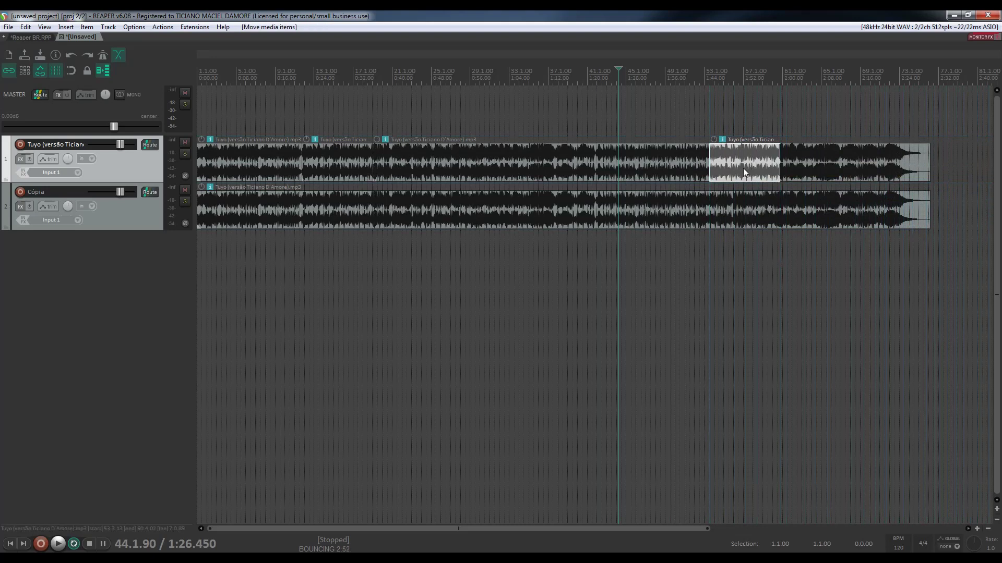
# Step: Undo the move, the paste and both splits on track 1 to restore the single whole audio item
pyautogui.hotkey('ctrl', 'z')
pyautogui.hotkey('ctrl', 'z')
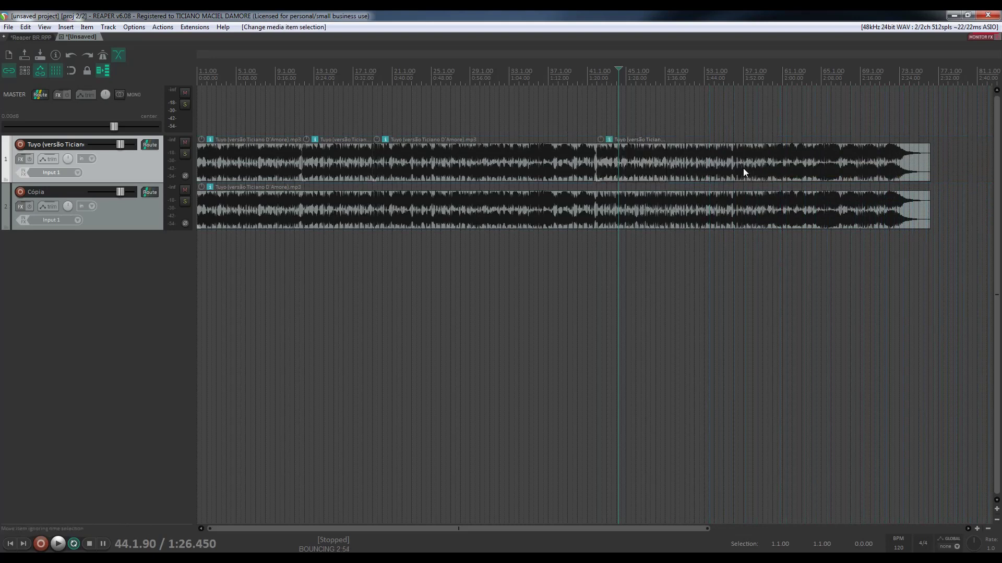
pyautogui.hotkey('ctrl', 'z')
pyautogui.hotkey('ctrl', 'z')
pyautogui.hotkey('ctrl', 'z')
pyautogui.hotkey('ctrl', 'z')
pyautogui.hotkey('ctrl', 'z')
pyautogui.hotkey('ctrl', 'z')
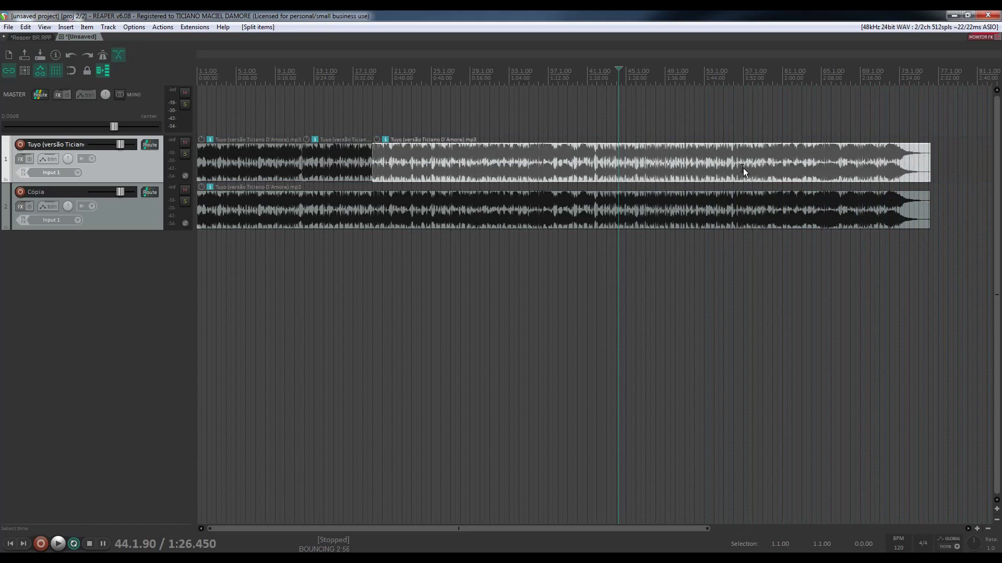
pyautogui.hotkey('ctrl', 'z')
pyautogui.hotkey('ctrl', 'z')
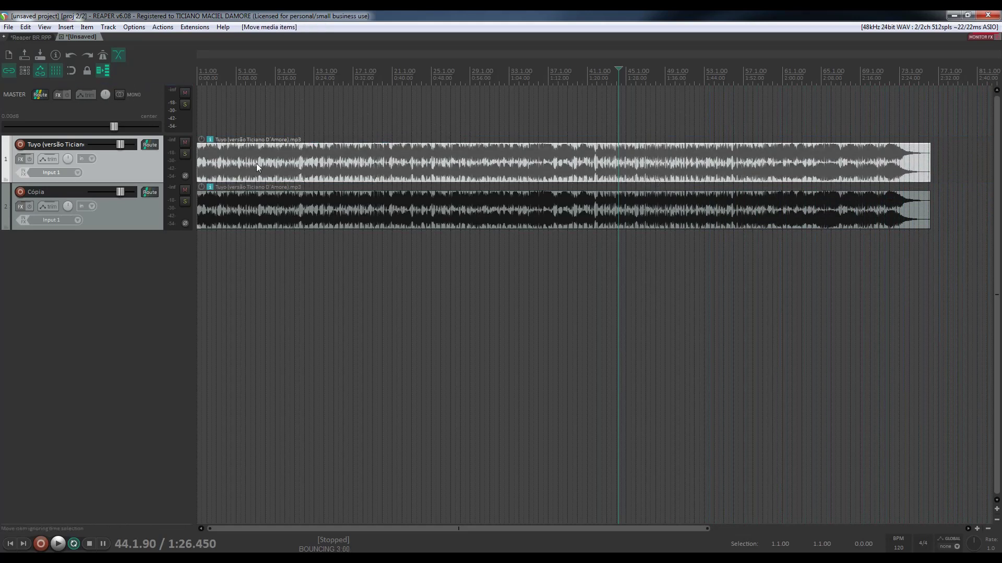
# Step: Enable per-track ripple editing and try moving track 1's item about 8 seconds later, undoing the move
pyautogui.click(27, 72)
pyautogui.moveTo(313, 173); pyautogui.dragTo(357, 170)
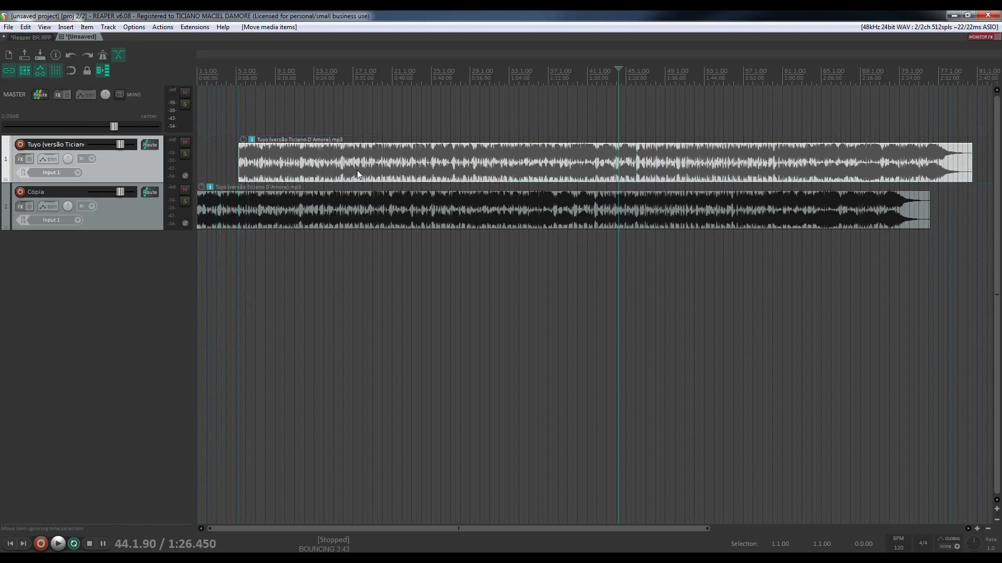
pyautogui.hotkey('ctrl', 'z')
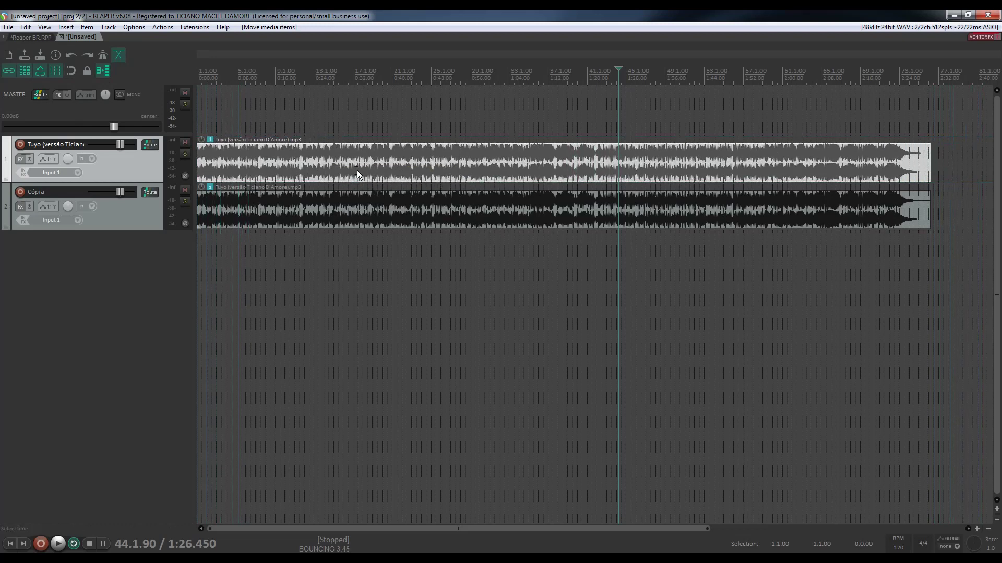
# Step: Split track 1's audio item at 0:20.970 and again at about 0:40
pyautogui.click(357, 170)
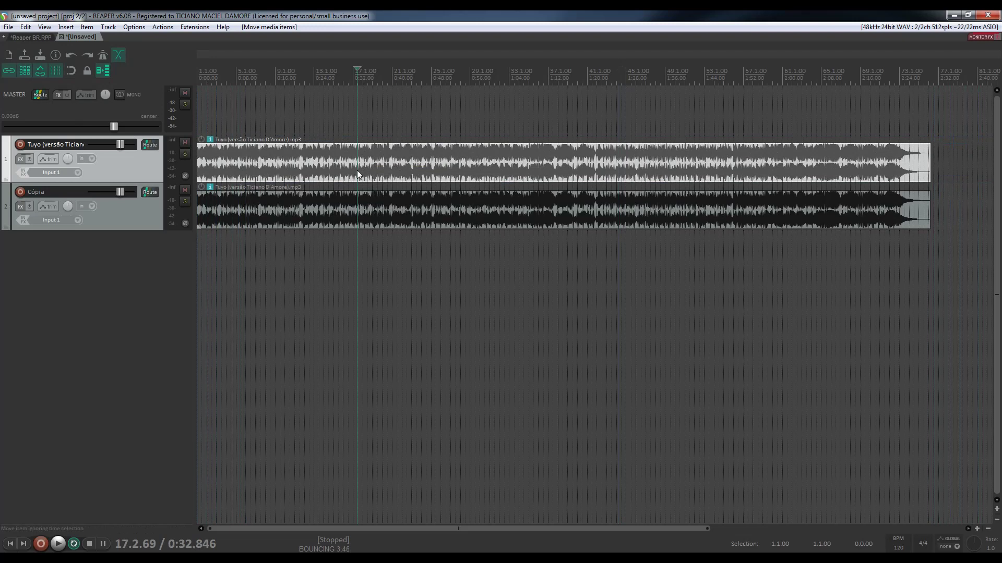
pyautogui.click(300, 164)
pyautogui.press('s')
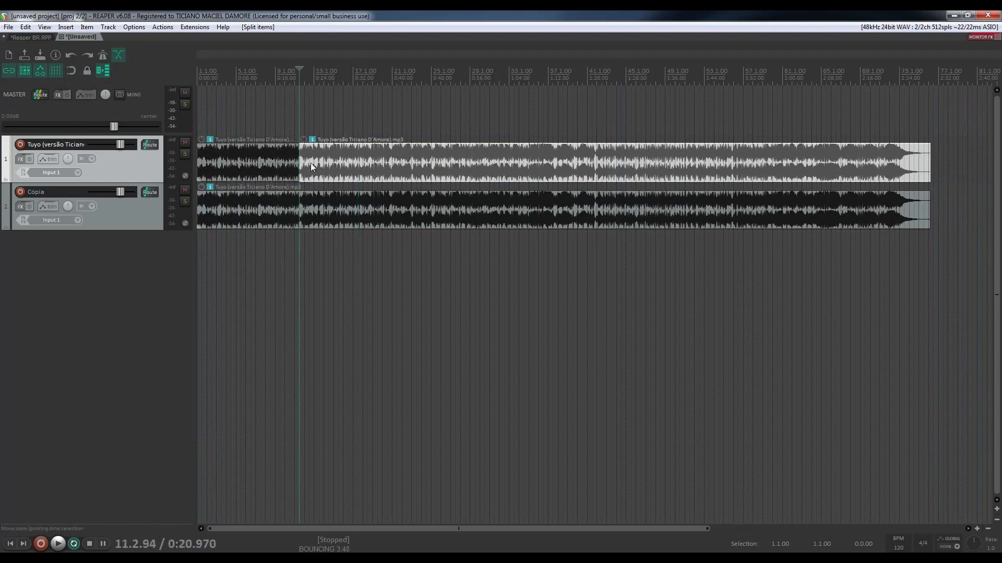
pyautogui.click(393, 159)
pyautogui.press('s')
# Step: Ripple-delete the section between the splits on track 1, select each remaining piece to check it, and undo the deletion
pyautogui.click(356, 173)
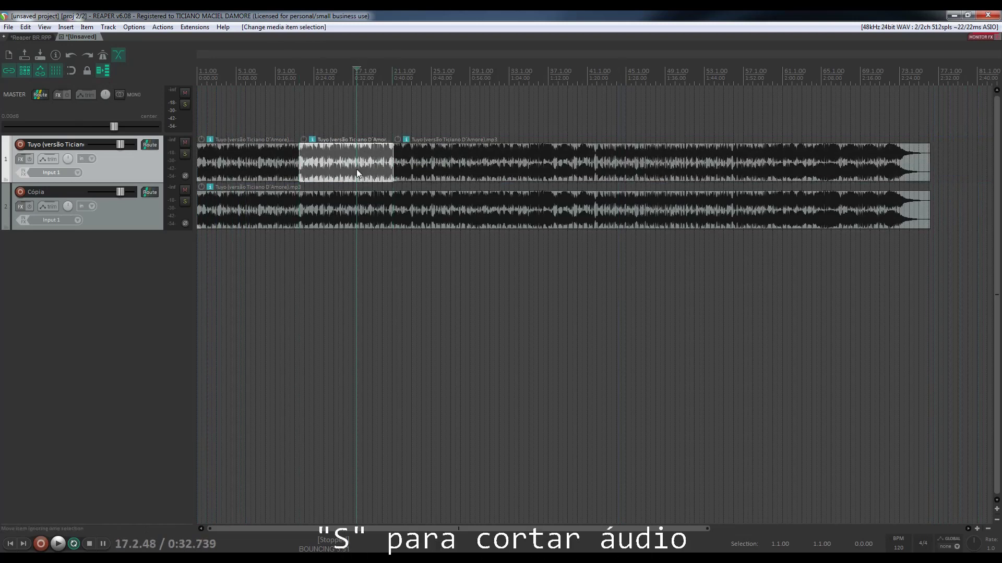
pyautogui.press('Delete')
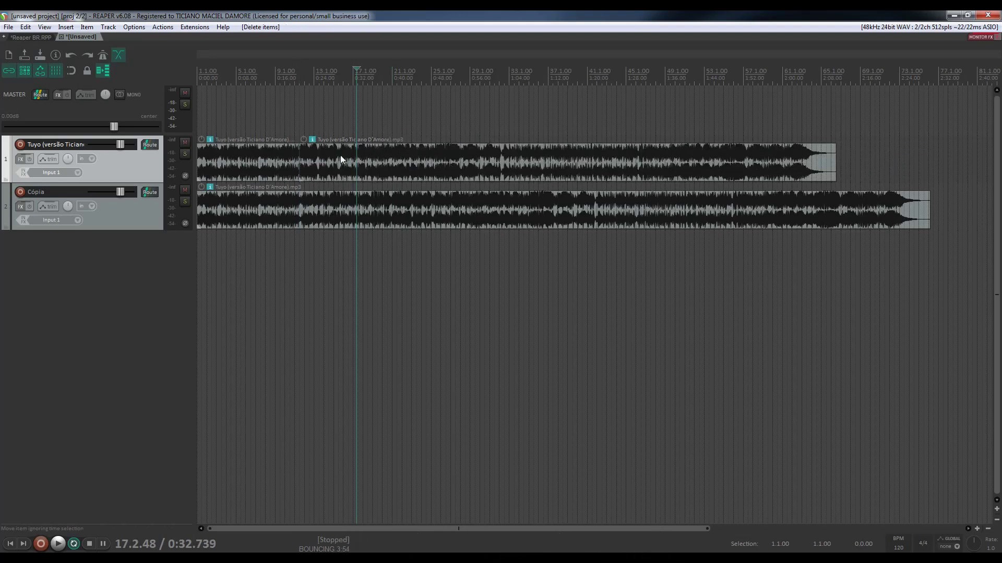
pyautogui.click(264, 168)
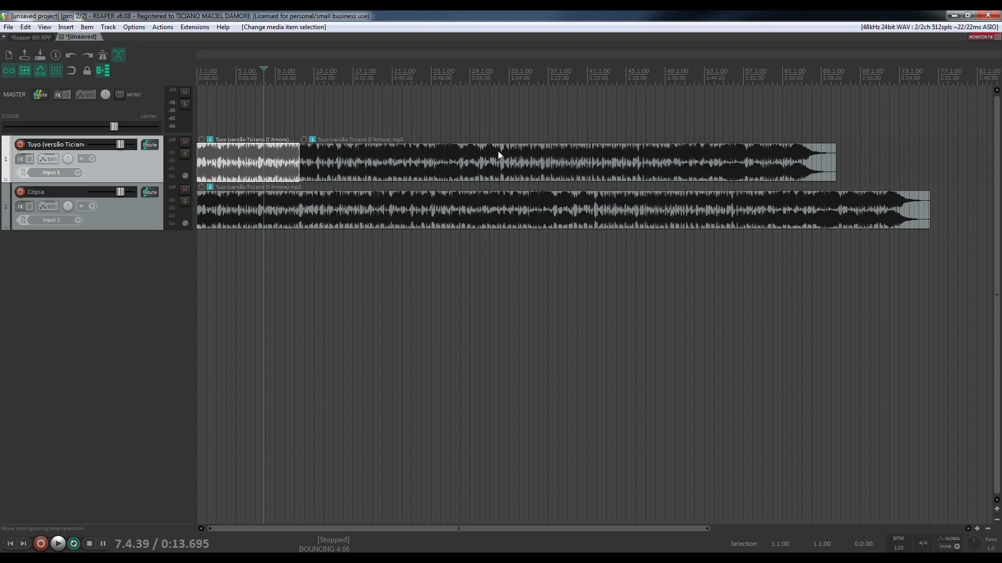
pyautogui.click(568, 156)
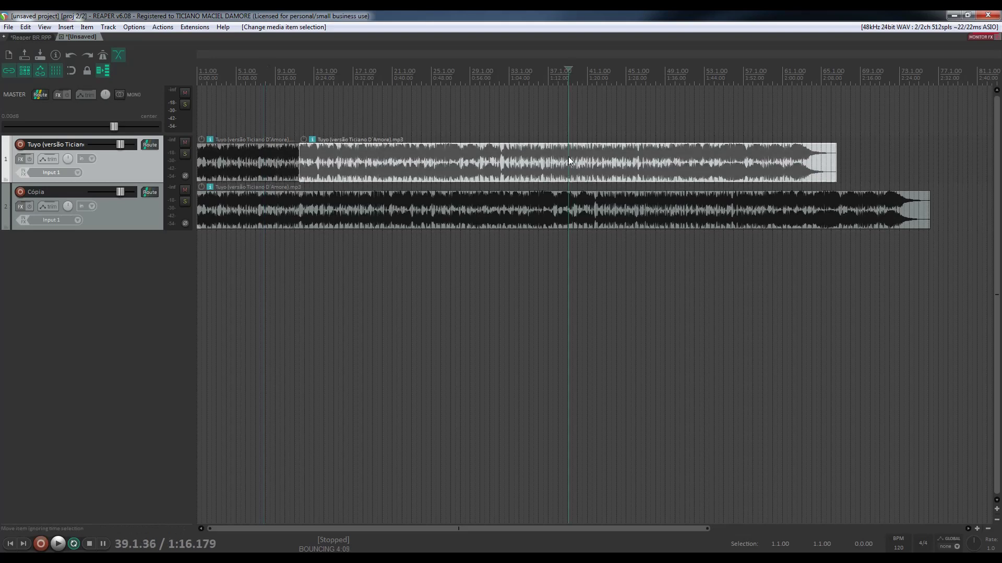
pyautogui.press('Delete')
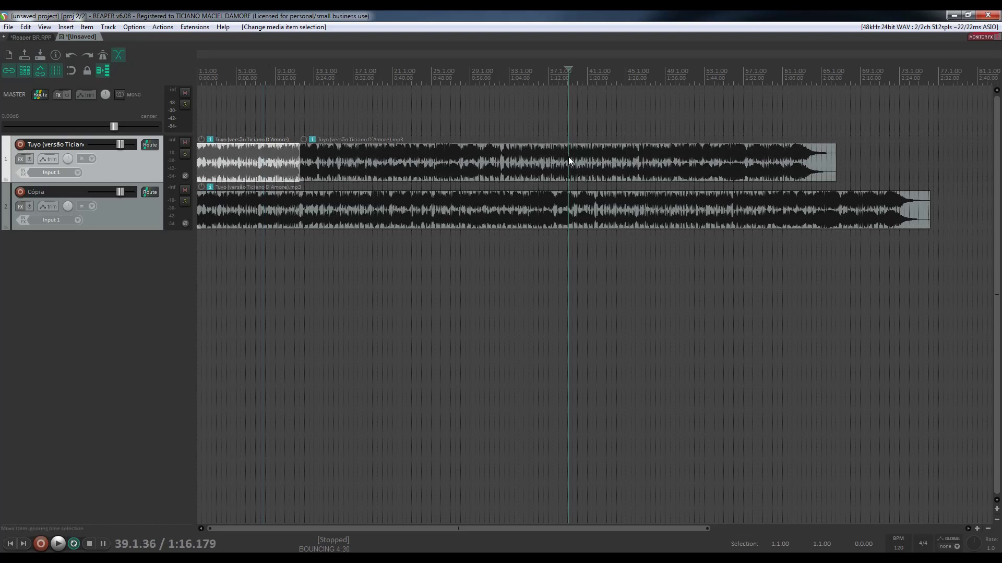
pyautogui.hotkey('ctrl', 'z')
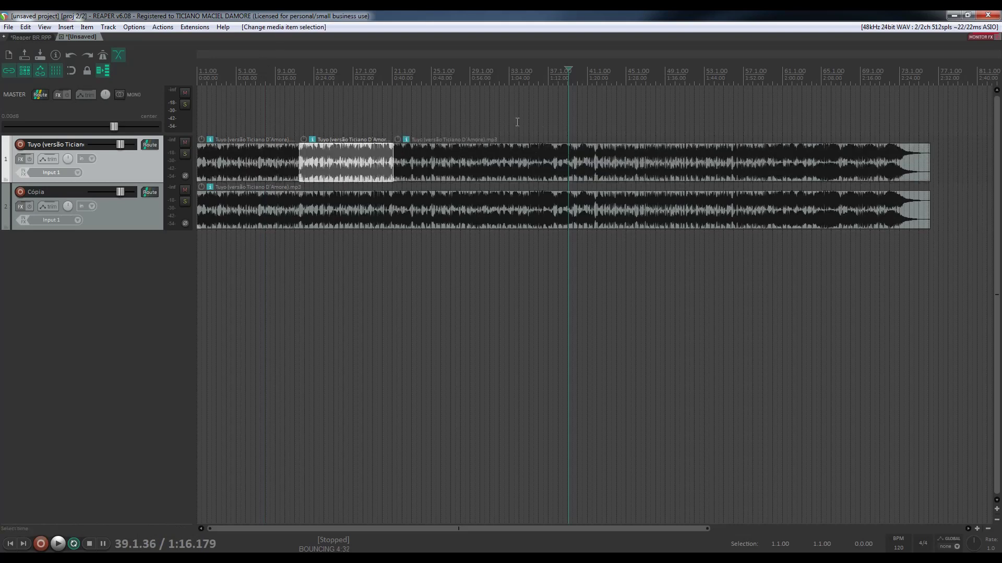
# Step: Cut the middle section of track 1 and paste it into the same track at 1:30.516
pyautogui.click(348, 163)
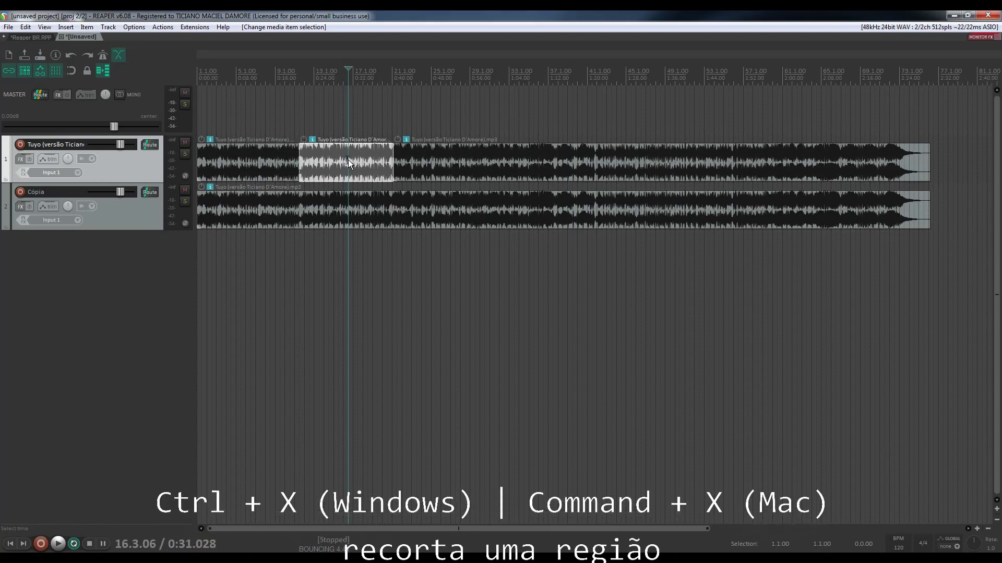
pyautogui.hotkey('ctrl', 'x')
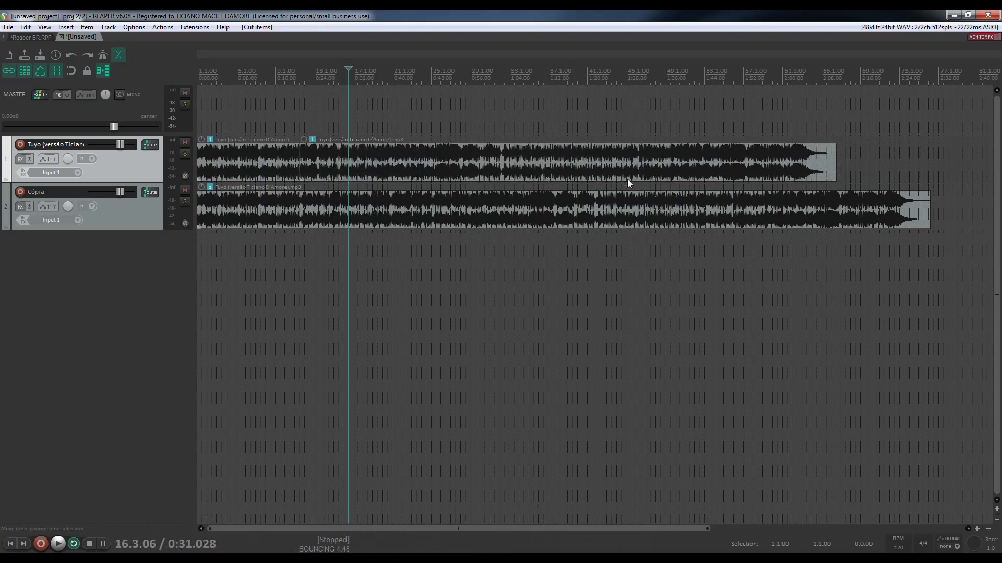
pyautogui.click(640, 165)
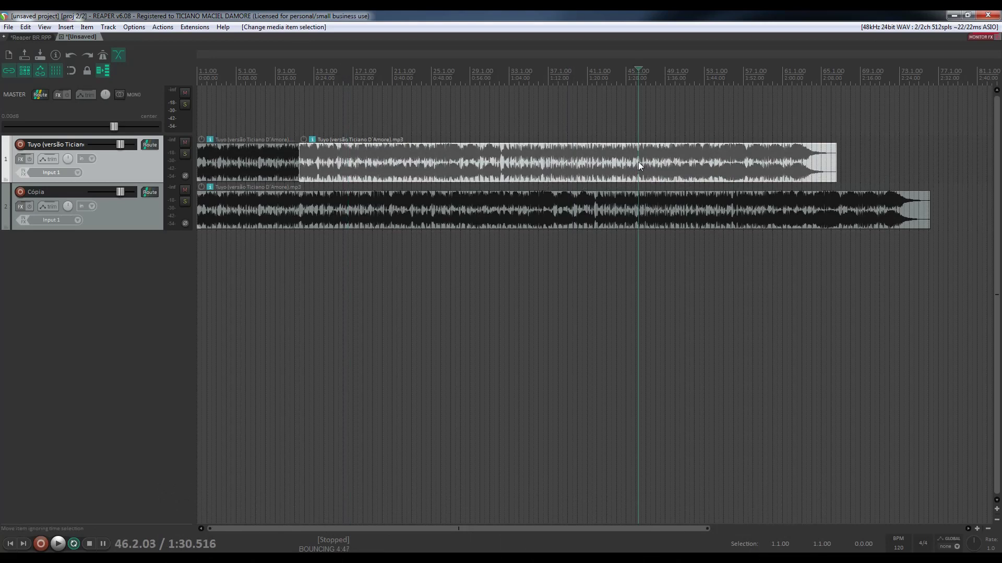
pyautogui.hotkey('ctrl', 'v')
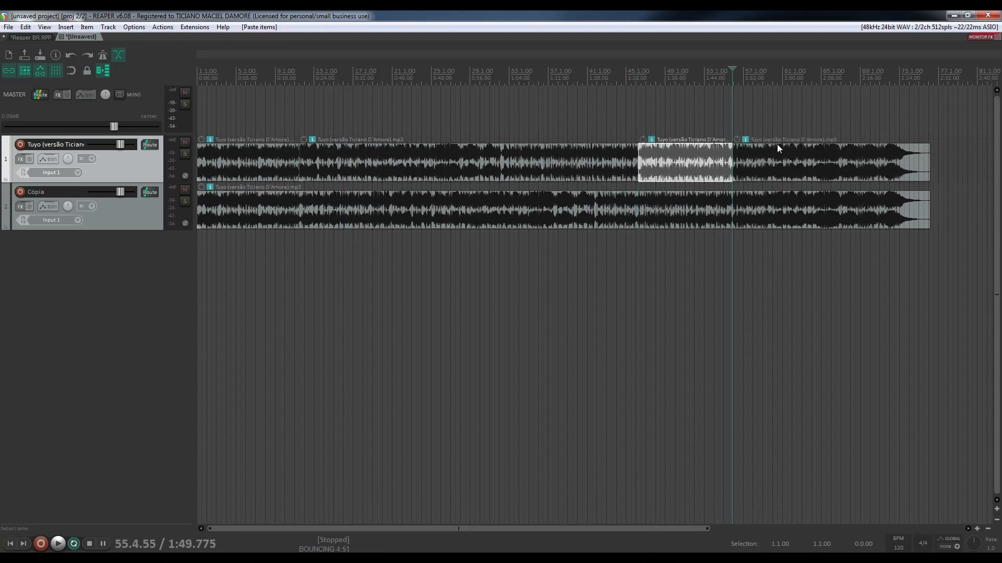
# Step: With ripple editing on, move the pasted section and the long section before it each about 8 seconds later on track 1
pyautogui.click(676, 162)
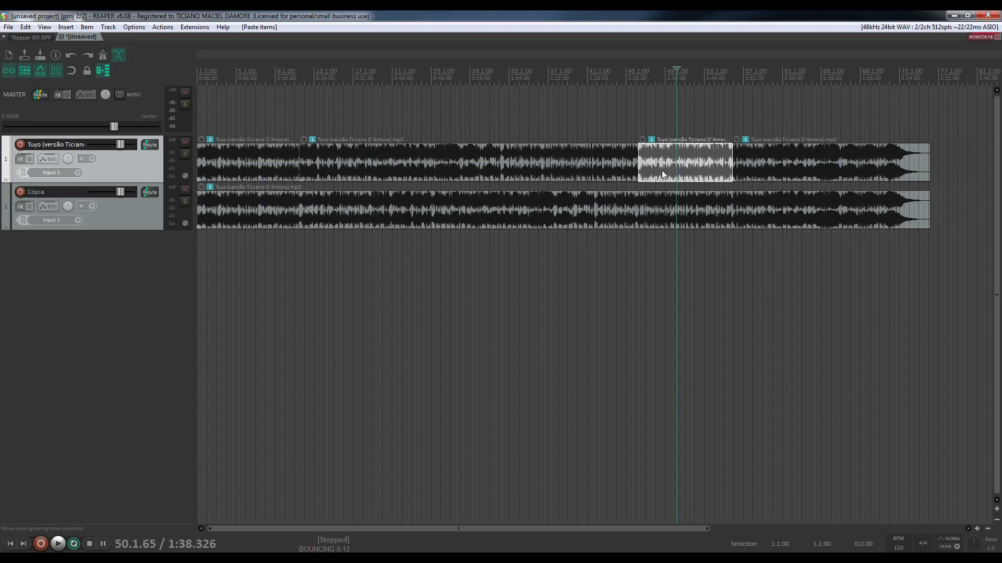
pyautogui.moveTo(662, 171); pyautogui.dragTo(693, 159)
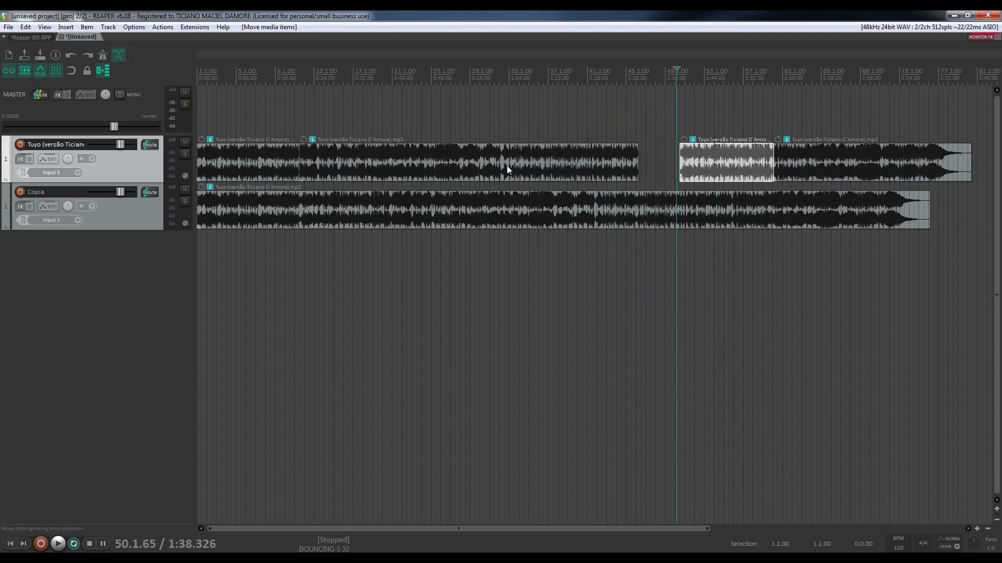
pyautogui.moveTo(506, 165); pyautogui.dragTo(547, 167)
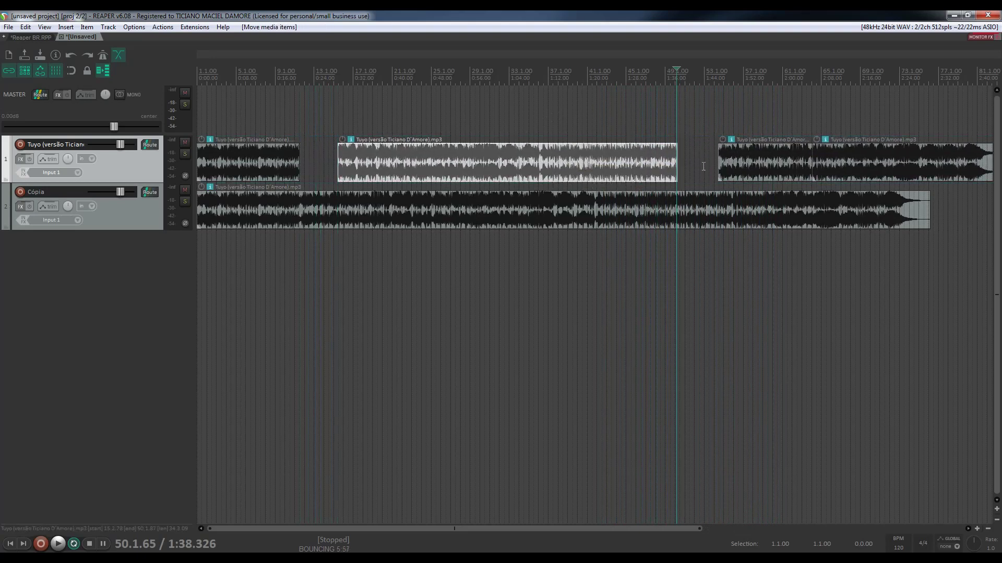
# Step: Undo the moves, the paste, the cut and the splits on track 1 to restore the uncut audio item
pyautogui.hotkey('ctrl', 'z')
pyautogui.hotkey('ctrl', 'z')
pyautogui.hotkey('ctrl', 'z')
pyautogui.hotkey('ctrl', 'z')
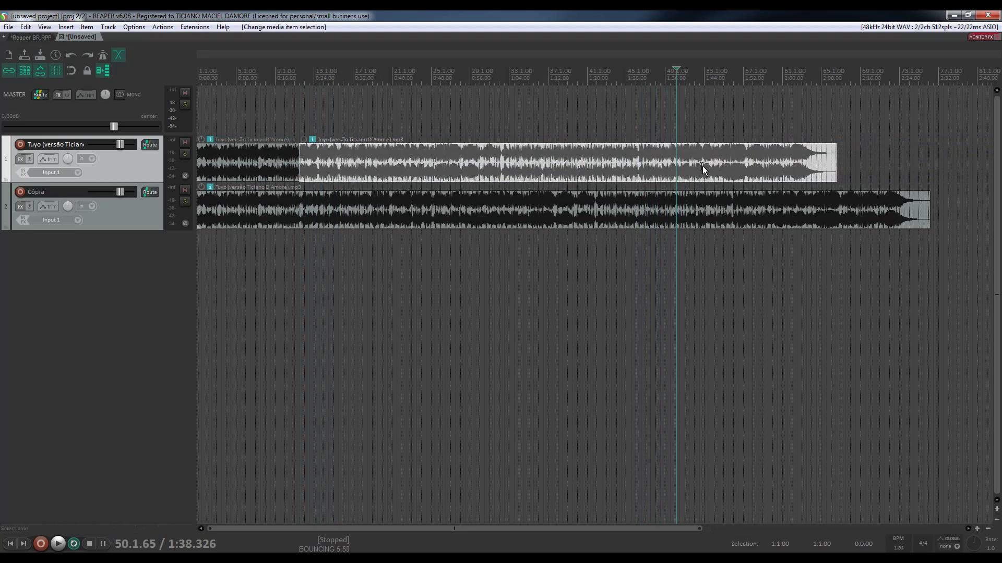
pyautogui.hotkey('ctrl', 'z')
pyautogui.hotkey('ctrl', 'z')
pyautogui.hotkey('ctrl', 'z')
pyautogui.hotkey('ctrl', 'z')
pyautogui.hotkey('ctrl', 'z')
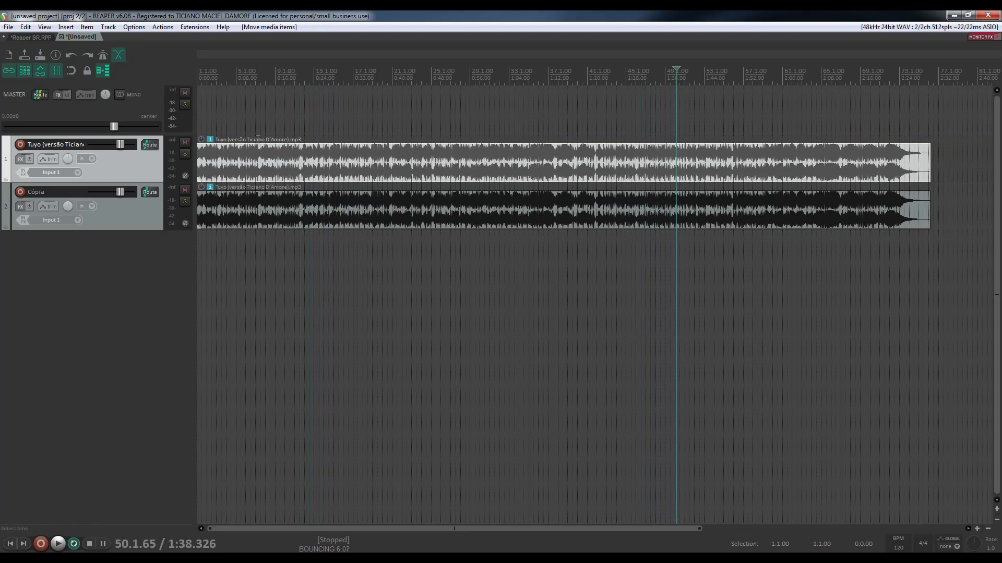
# Step: Switch ripple editing to all tracks and move track 1's item about 6 seconds later together with the copy on track 2
pyautogui.click(27, 71)
pyautogui.moveTo(359, 163); pyautogui.dragTo(393, 160)
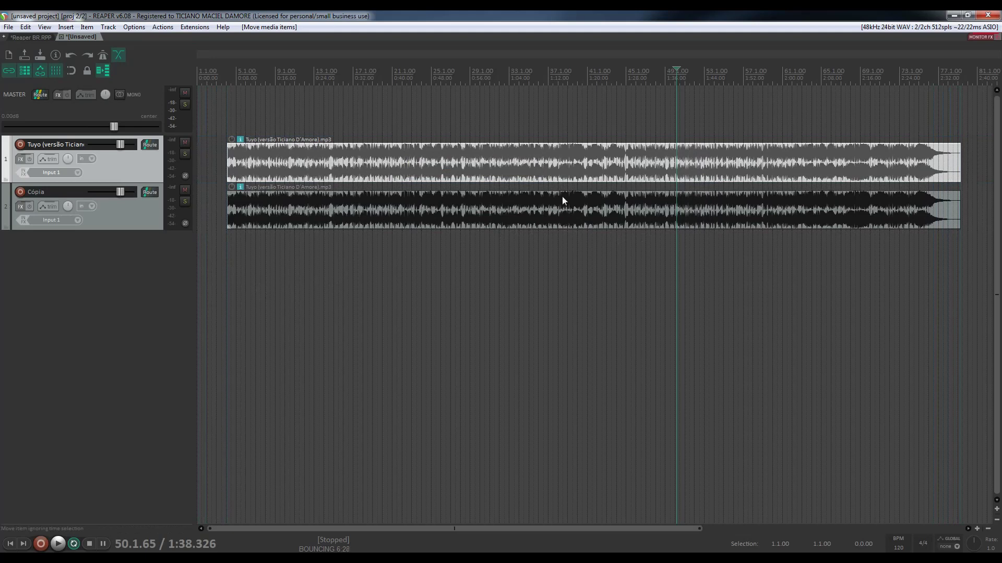
# Step: Move track 1's item back to the project start and split it at 0:21.398 and about 0:35
pyautogui.moveTo(570, 172); pyautogui.dragTo(519, 183)
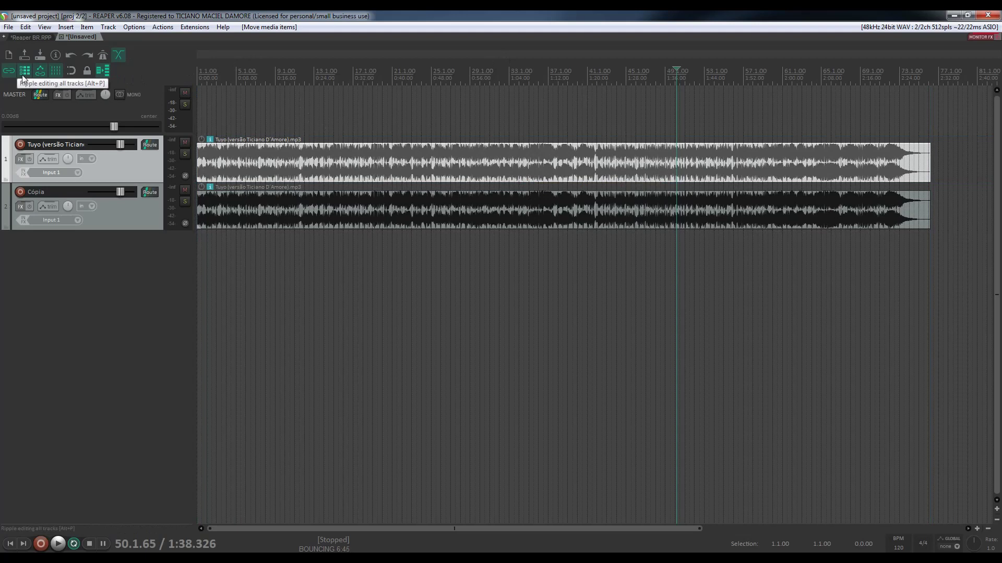
pyautogui.click(303, 164)
pyautogui.click(302, 158)
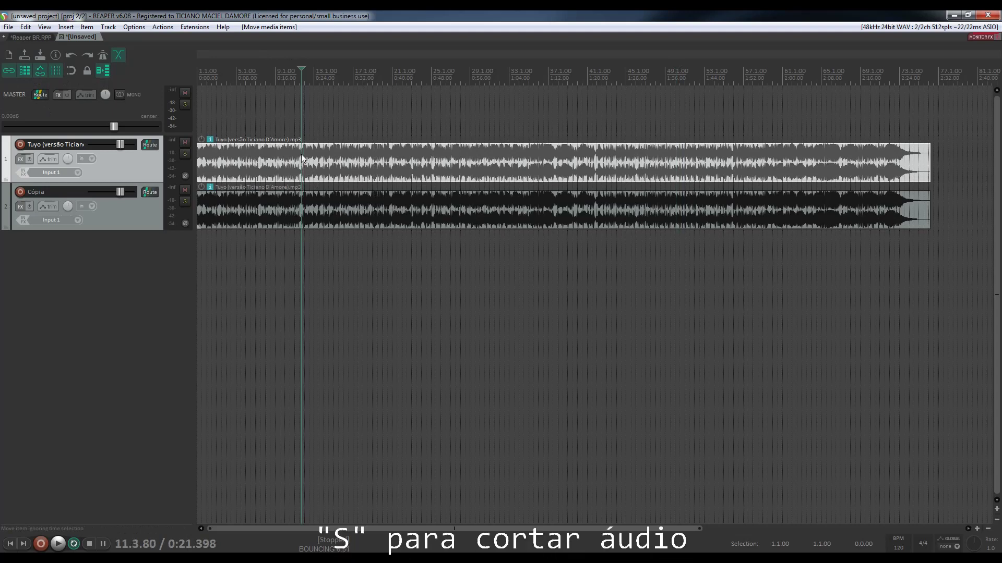
pyautogui.press('s')
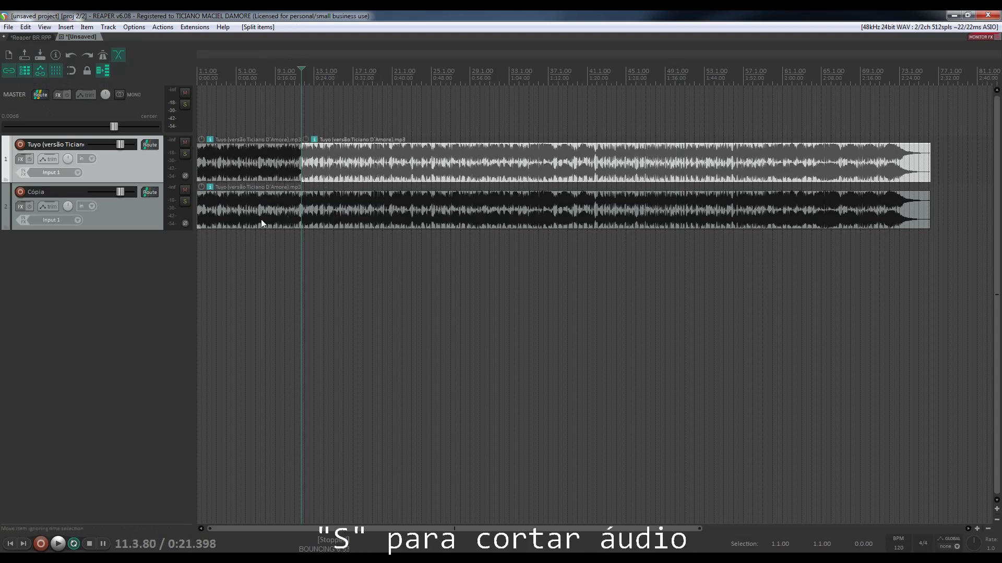
pyautogui.click(368, 162)
pyautogui.press('s')
# Step: Delete the middle section of track 1 and move the section after it about 8 seconds later
pyautogui.click(343, 171)
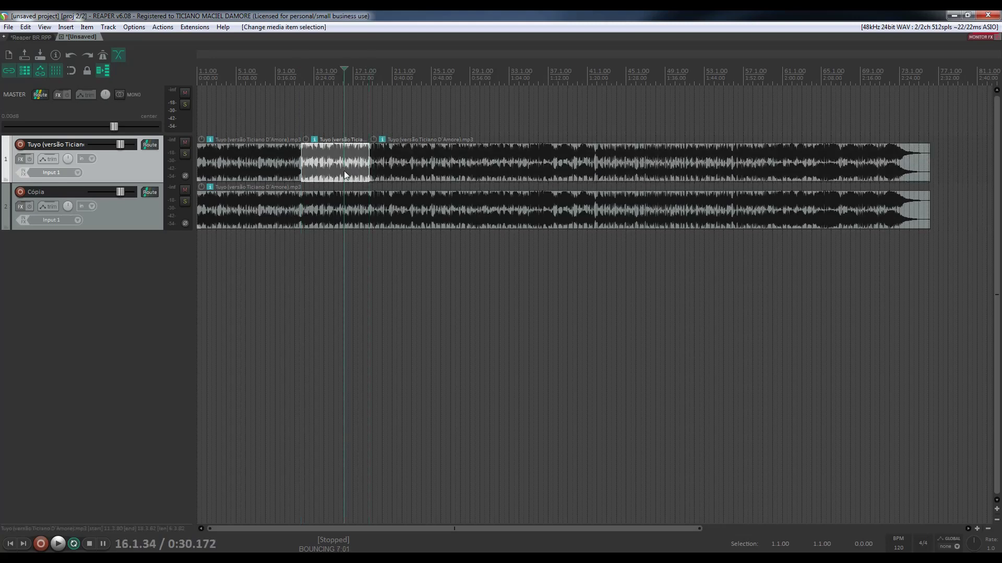
pyautogui.press('Delete')
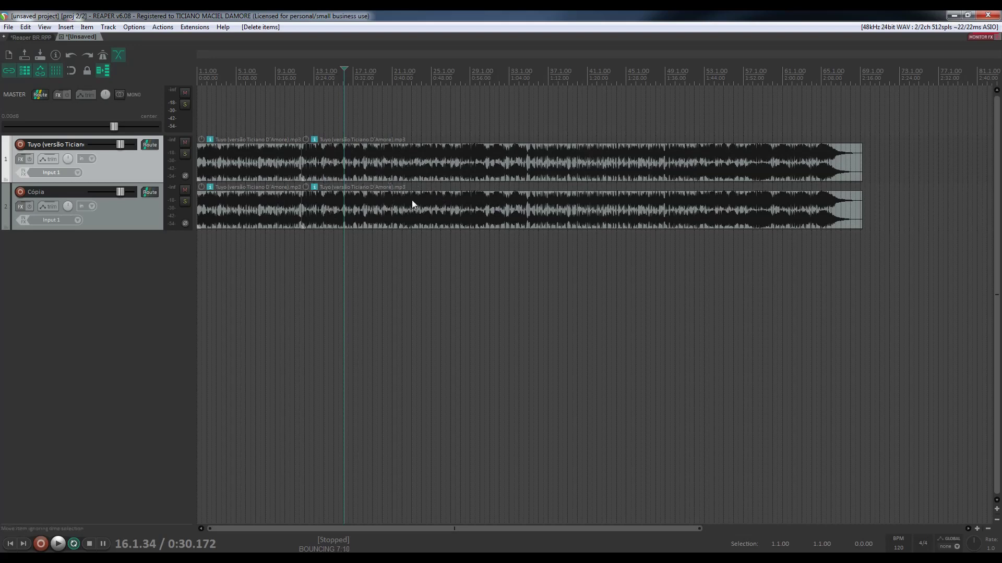
pyautogui.click(453, 166)
pyautogui.moveTo(452, 165); pyautogui.dragTo(494, 162)
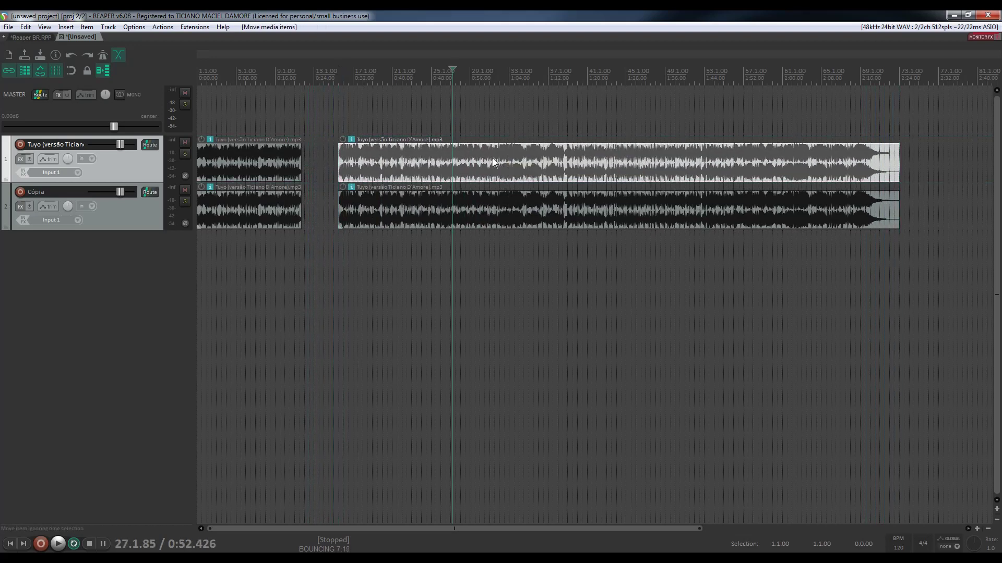
# Step: Undo the last move and the deletion to restore track 1's middle section
pyautogui.hotkey('ctrl', 'z')
pyautogui.hotkey('ctrl', 'z')
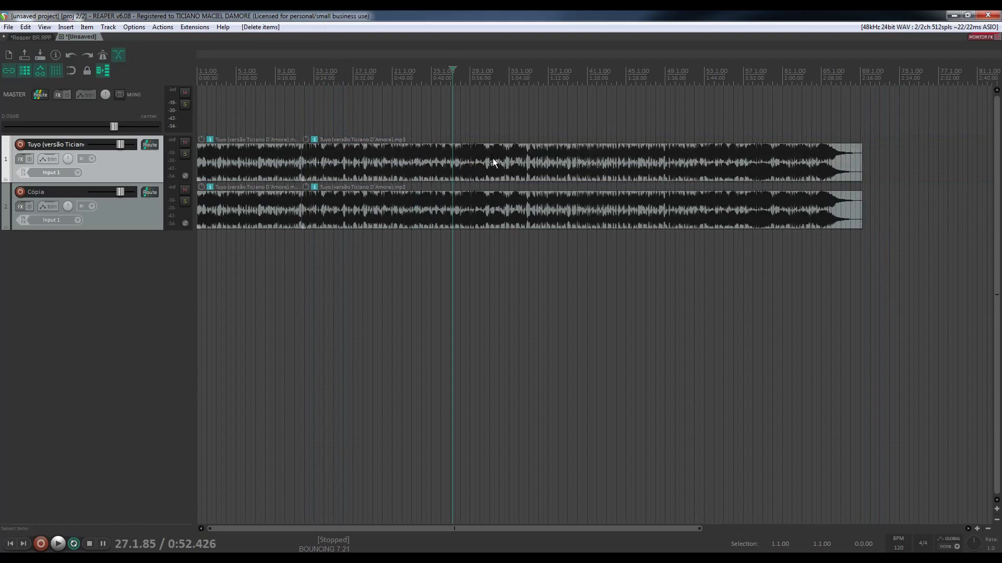
pyautogui.hotkey('ctrl', 'z')
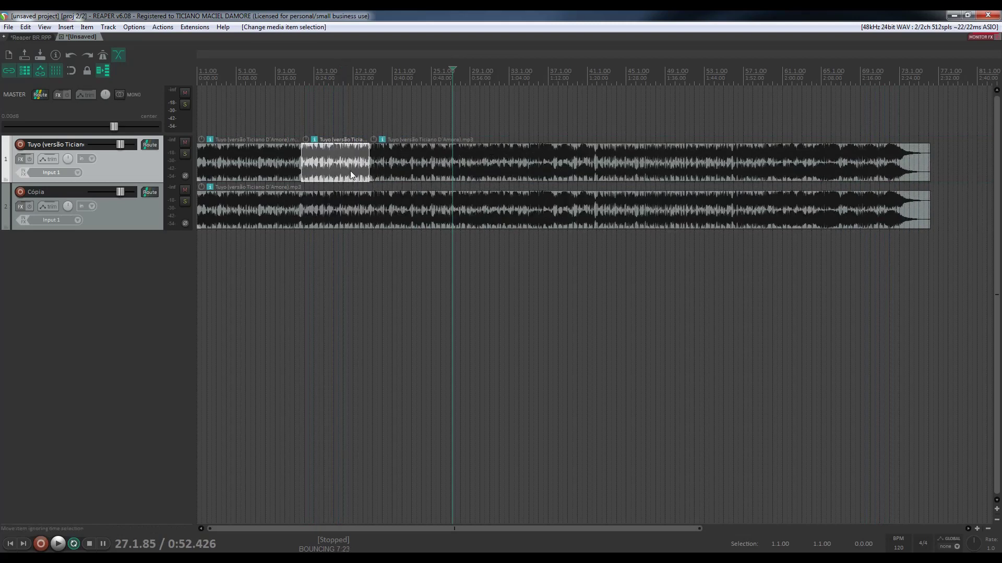
# Step: Cut the middle section of track 1 and paste it into the same track at 1:14.467
pyautogui.hotkey('ctrl', 'x')
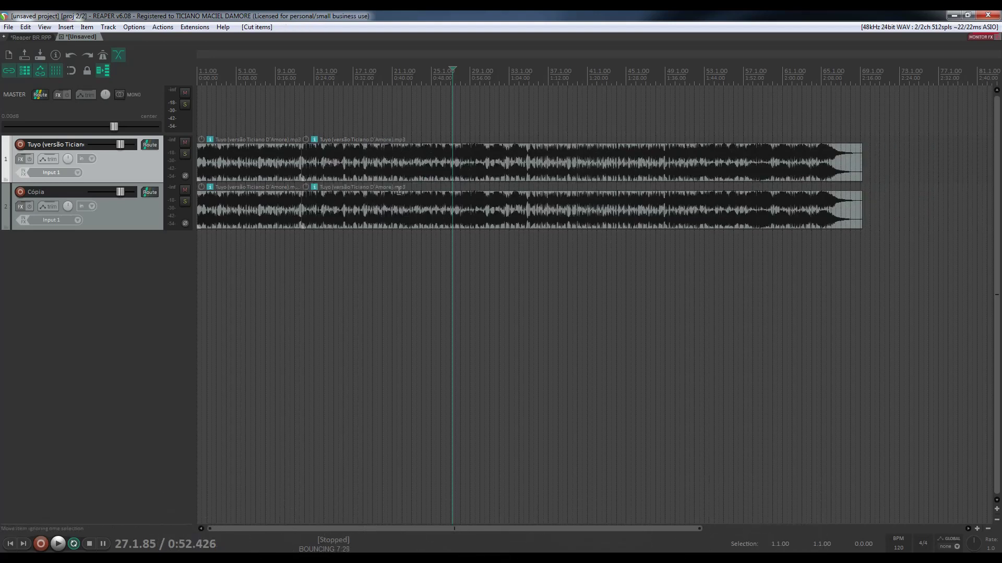
pyautogui.click(559, 162)
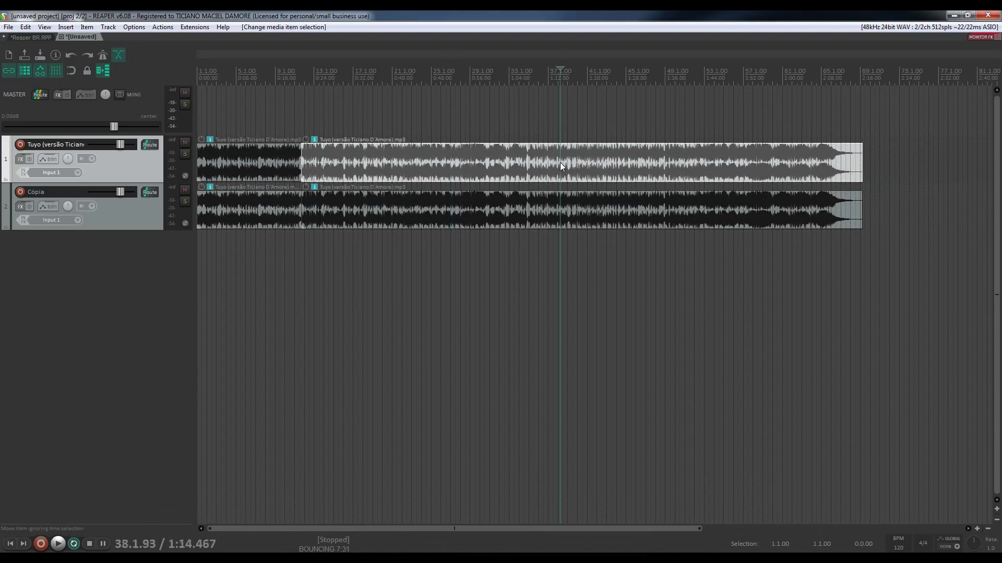
pyautogui.hotkey('ctrl', 'v')
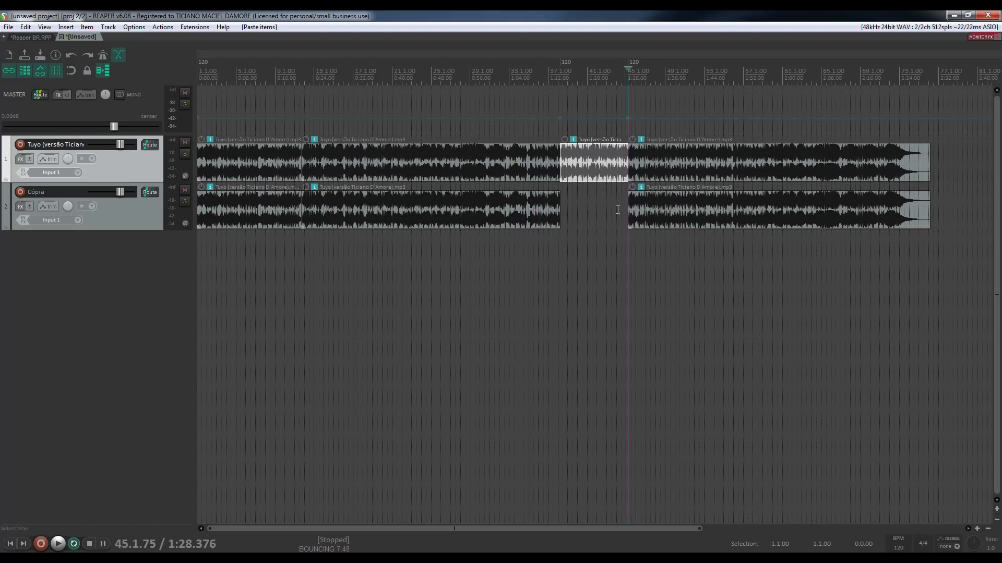
# Step: With ripple editing on all tracks, move track 1's pasted section about 8 seconds later and its first section about 2 seconds later
pyautogui.click(586, 196)
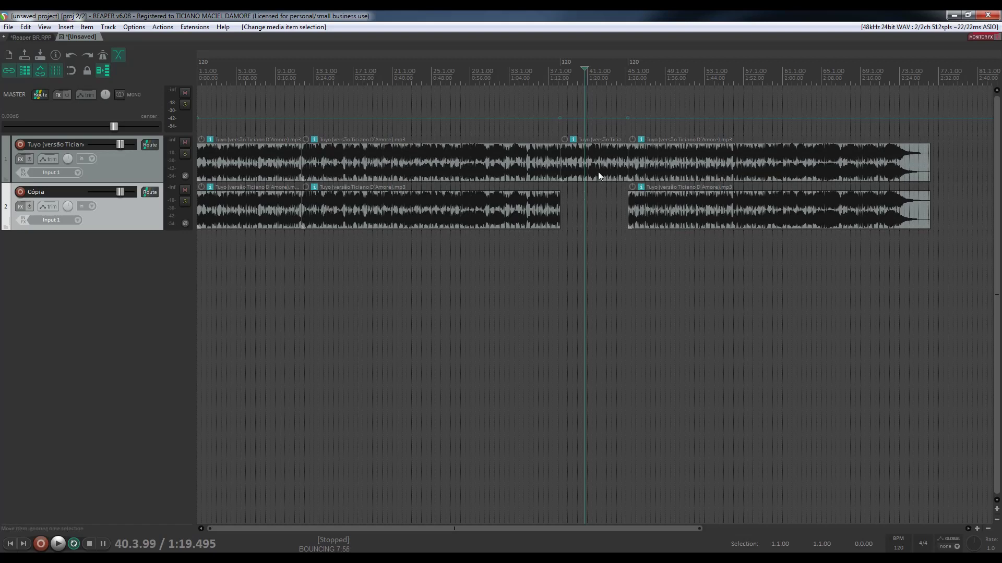
pyautogui.moveTo(598, 171); pyautogui.dragTo(639, 178)
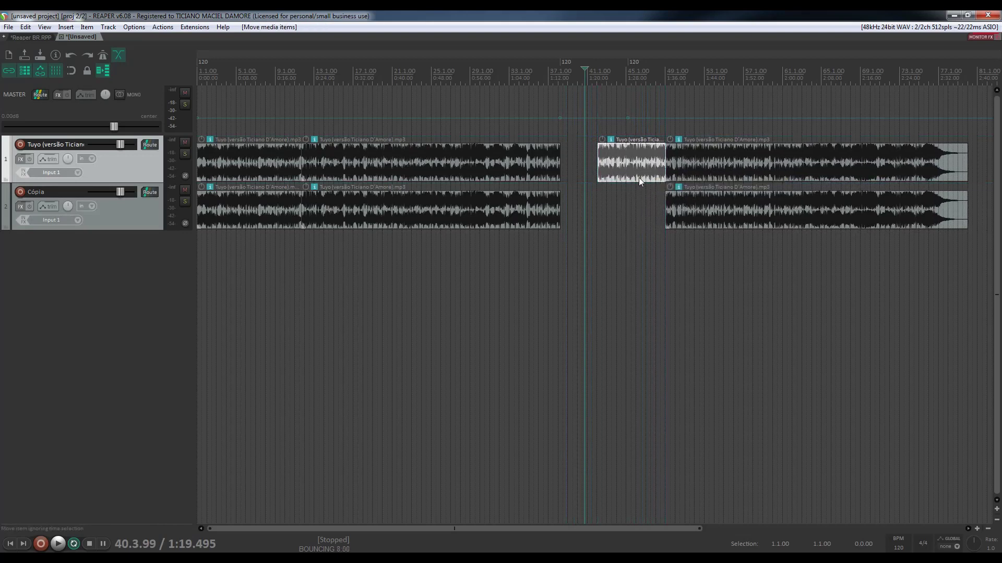
pyautogui.click(280, 168)
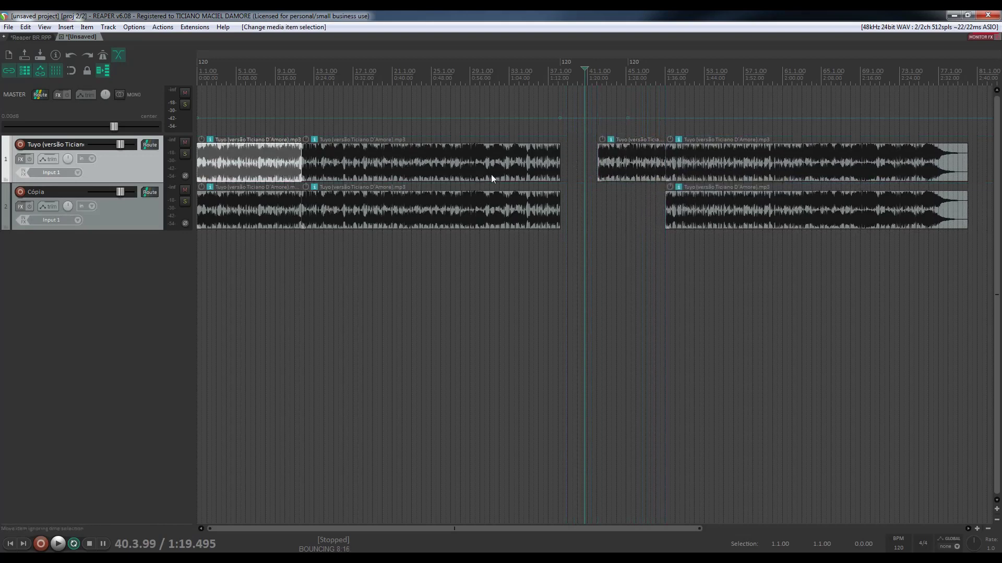
pyautogui.moveTo(244, 166); pyautogui.dragTo(258, 166)
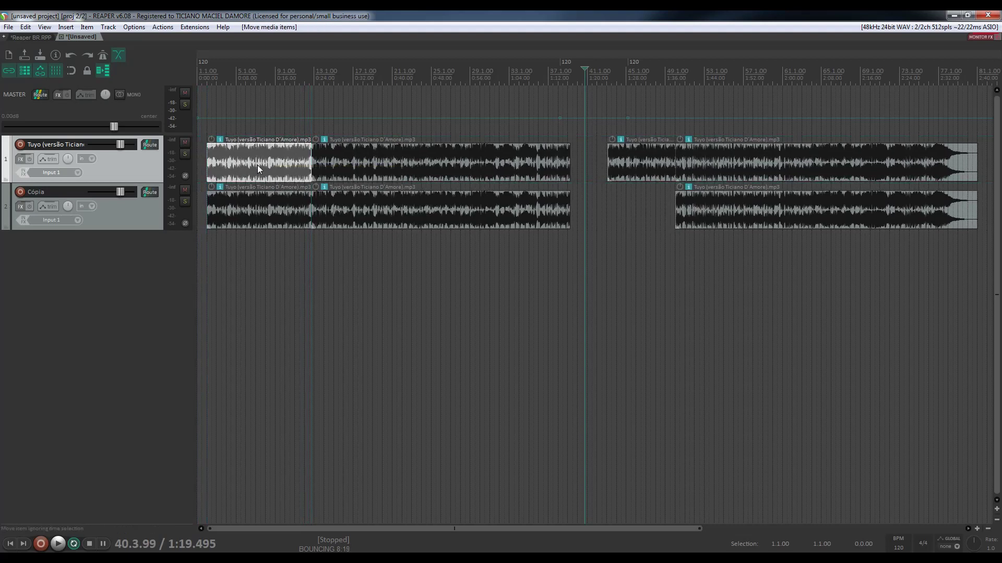